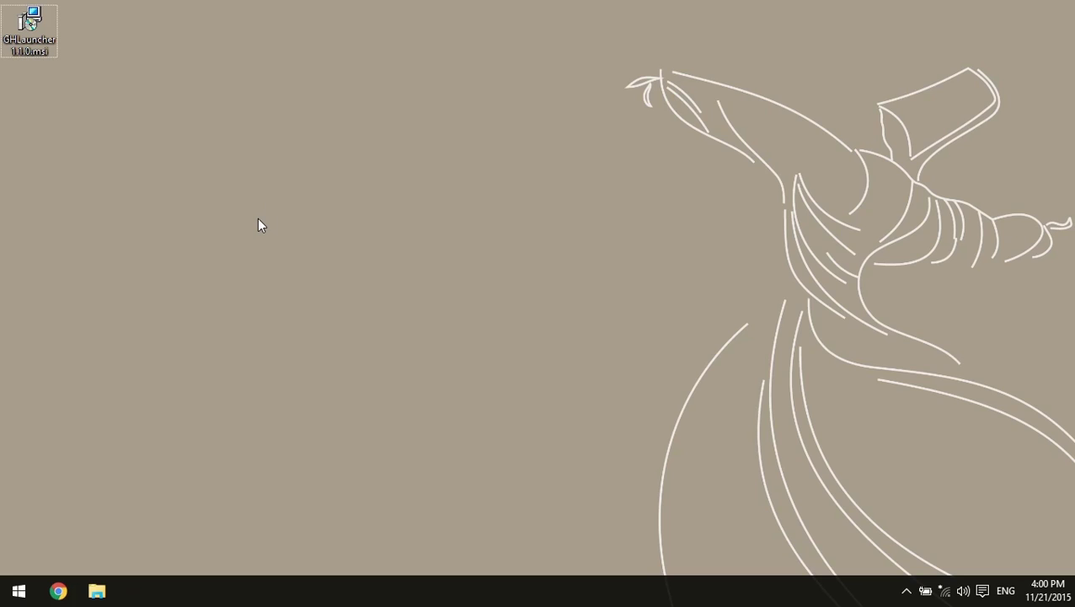
- Run the GHLauncher installer through its Next, Install and Finish pages
double_click(53, 43)
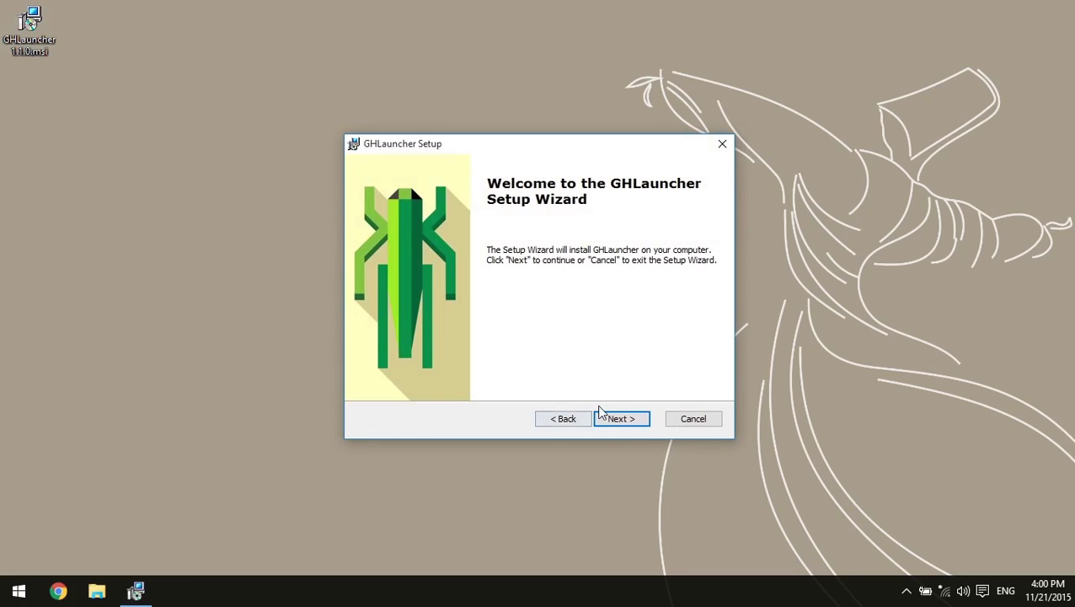
click(624, 418)
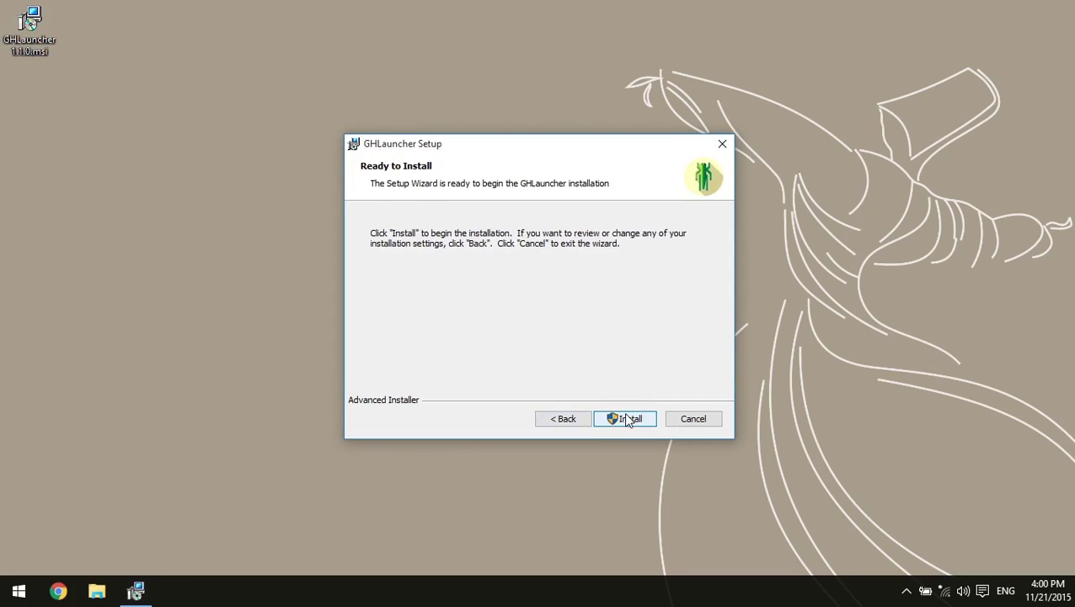
click(625, 418)
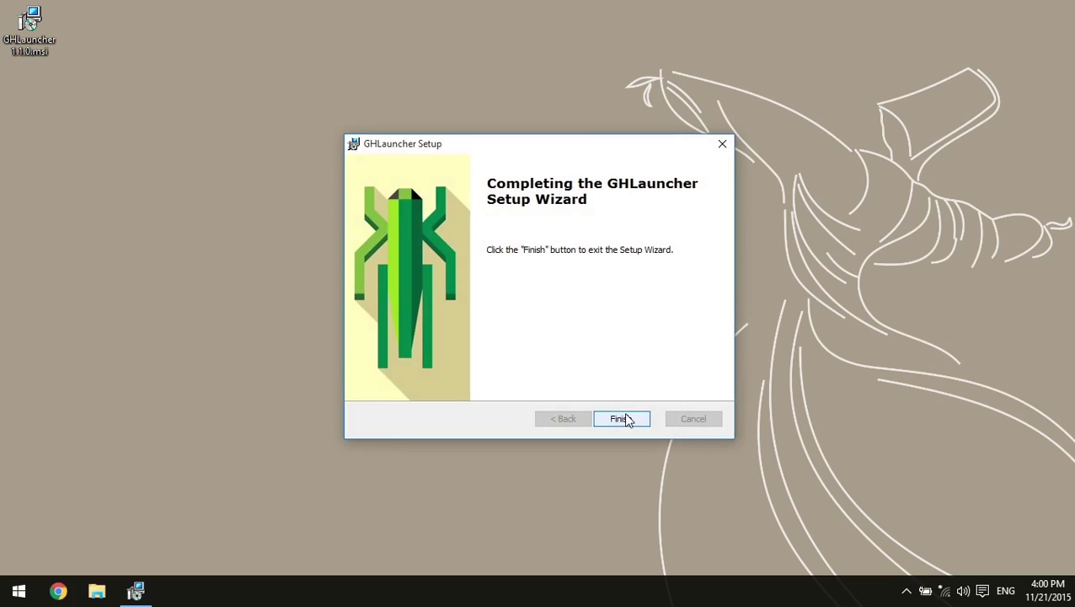
click(621, 419)
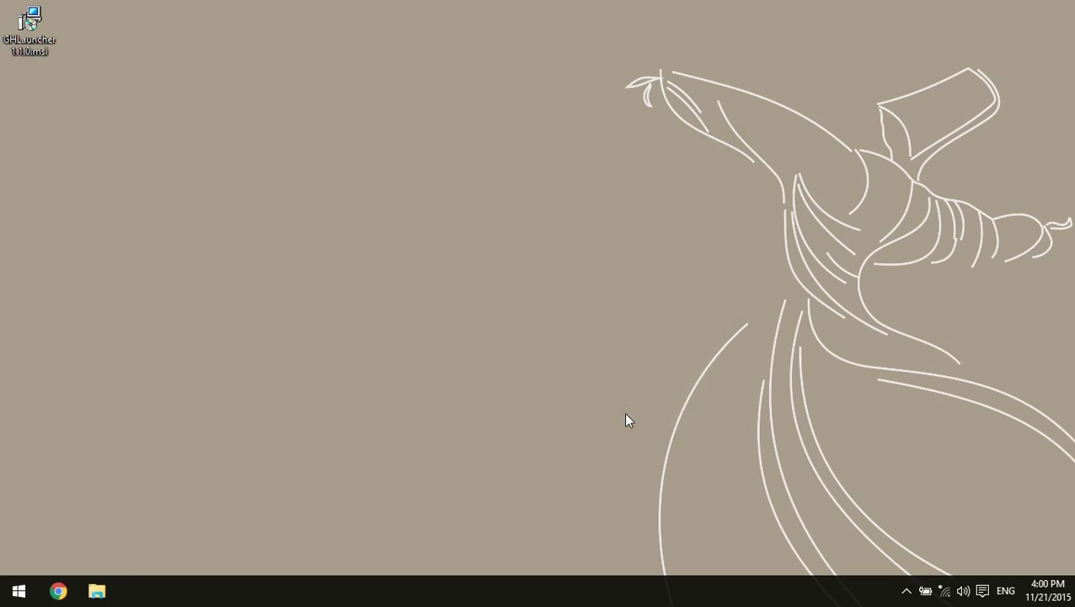
click(625, 419)
- Browse to C:\Program Files (x86)\GHLauncher\GHLauncher to show GHLauncher.exe and import_GH.rhp
key(super+e)
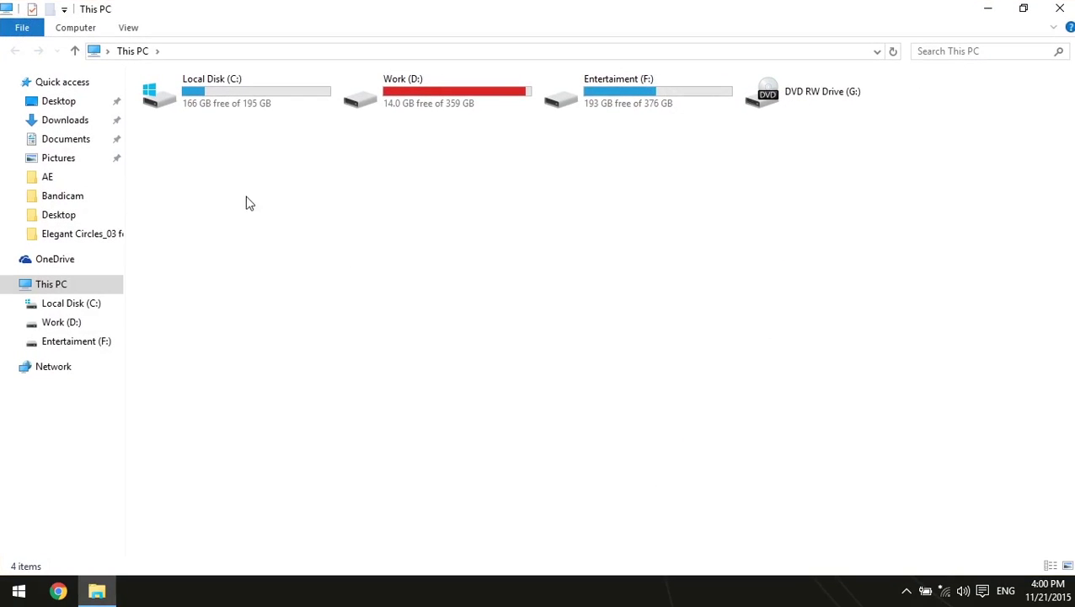
double_click(235, 88)
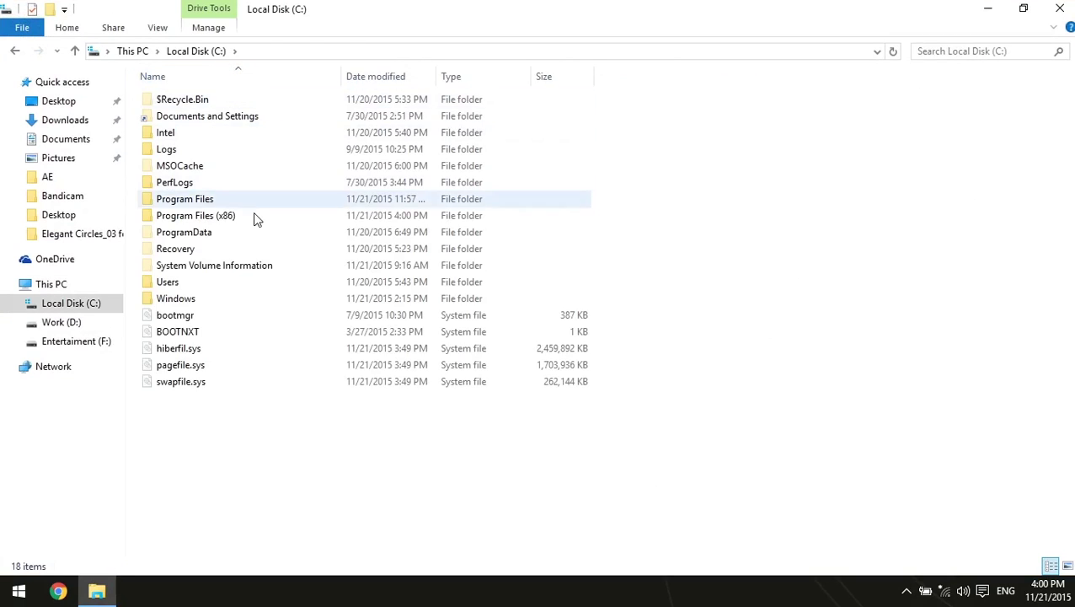
double_click(254, 217)
click(250, 163)
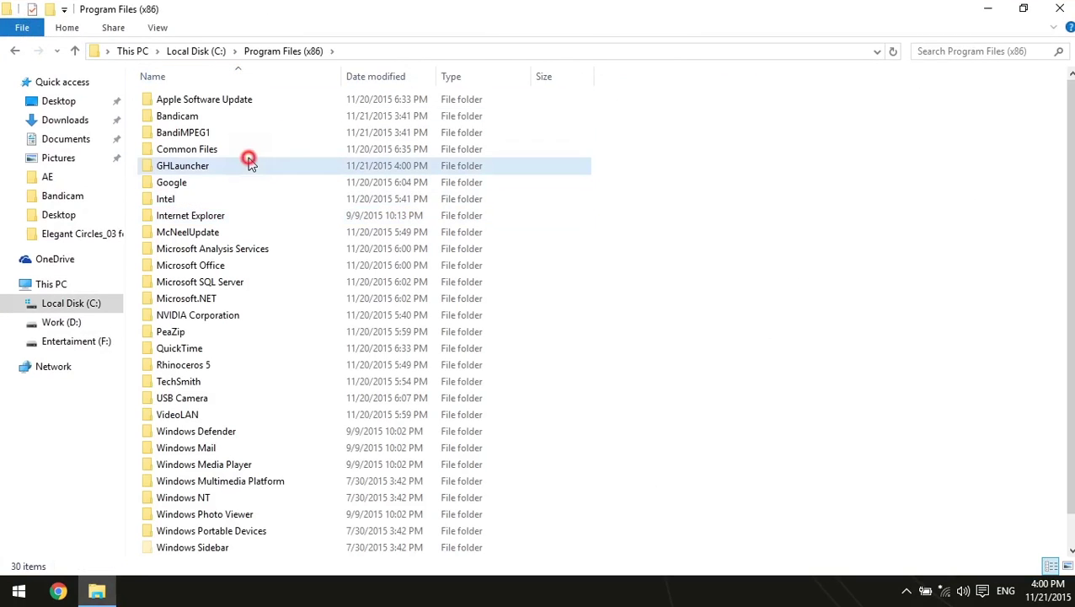
double_click(250, 163)
double_click(246, 102)
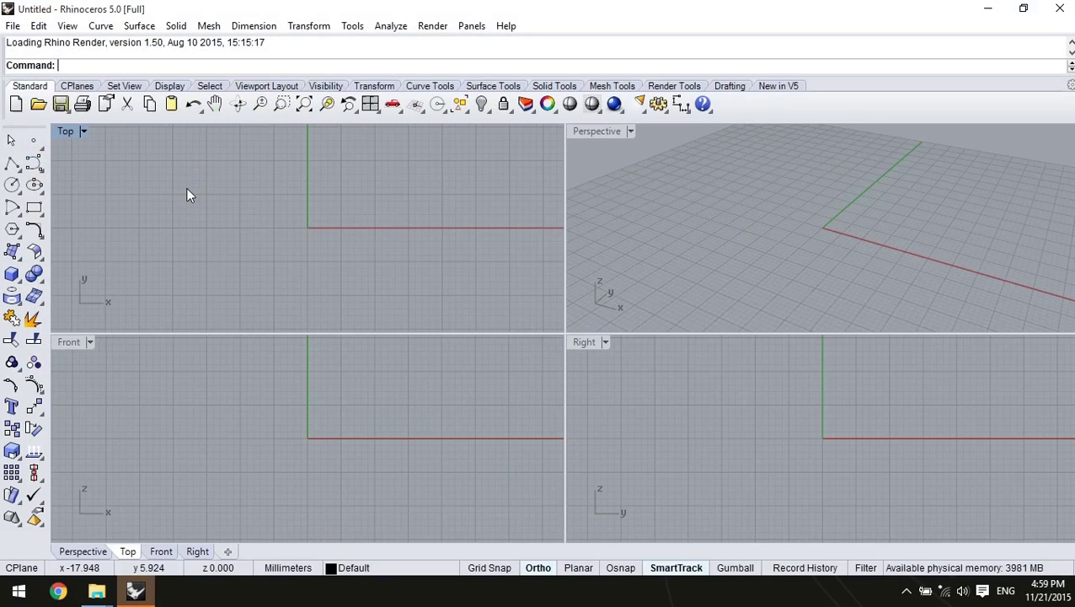
- Open Derang.gh as a Grasshopper Document (*.gh), then maximize Grasshopper and zoom to extents
click(13, 27)
click(35, 63)
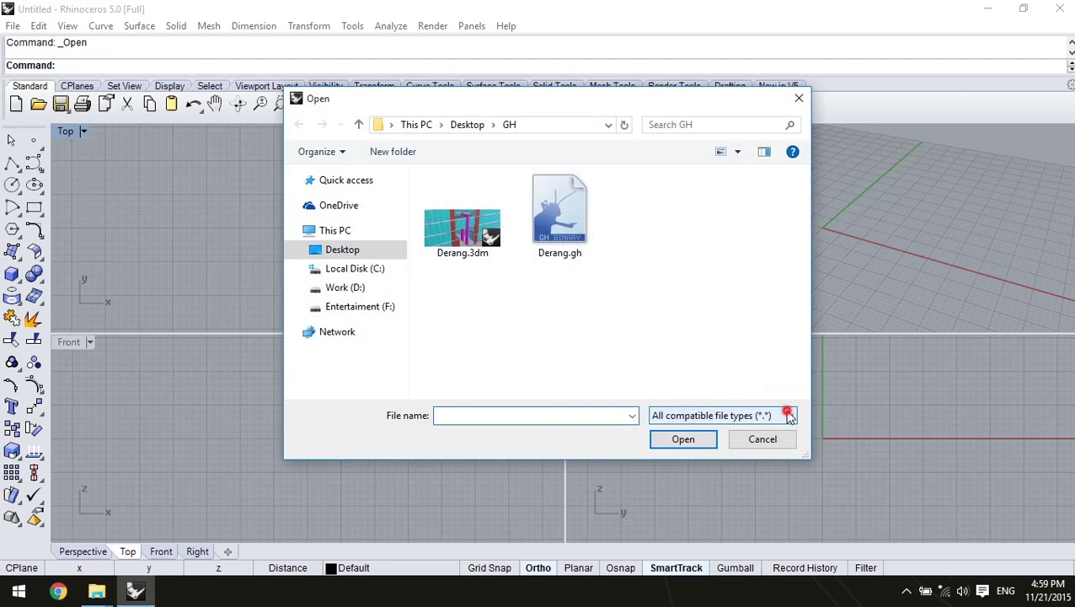
click(788, 414)
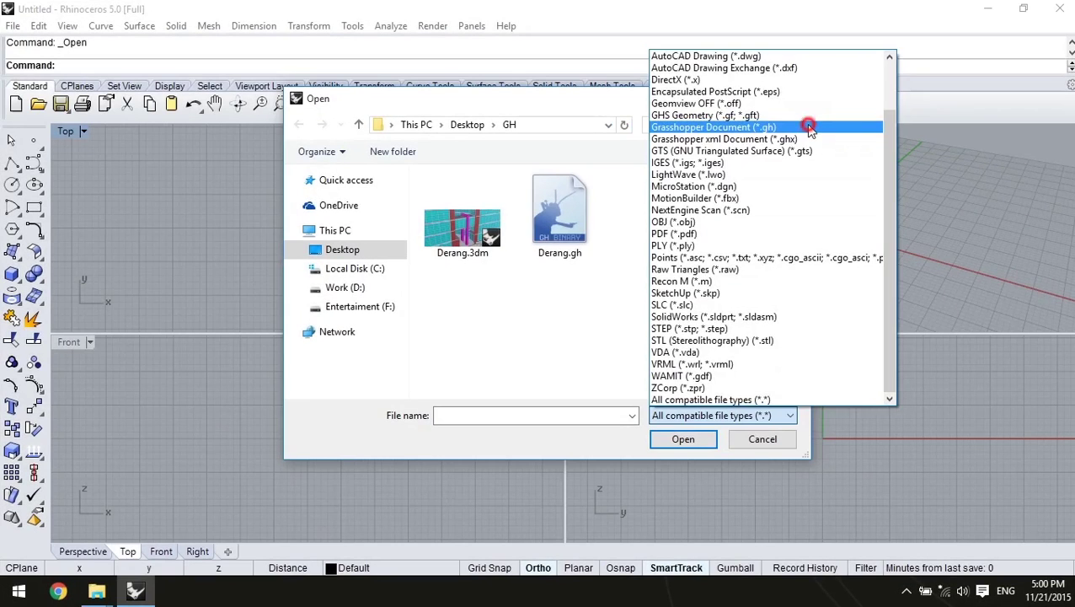
click(809, 126)
click(466, 219)
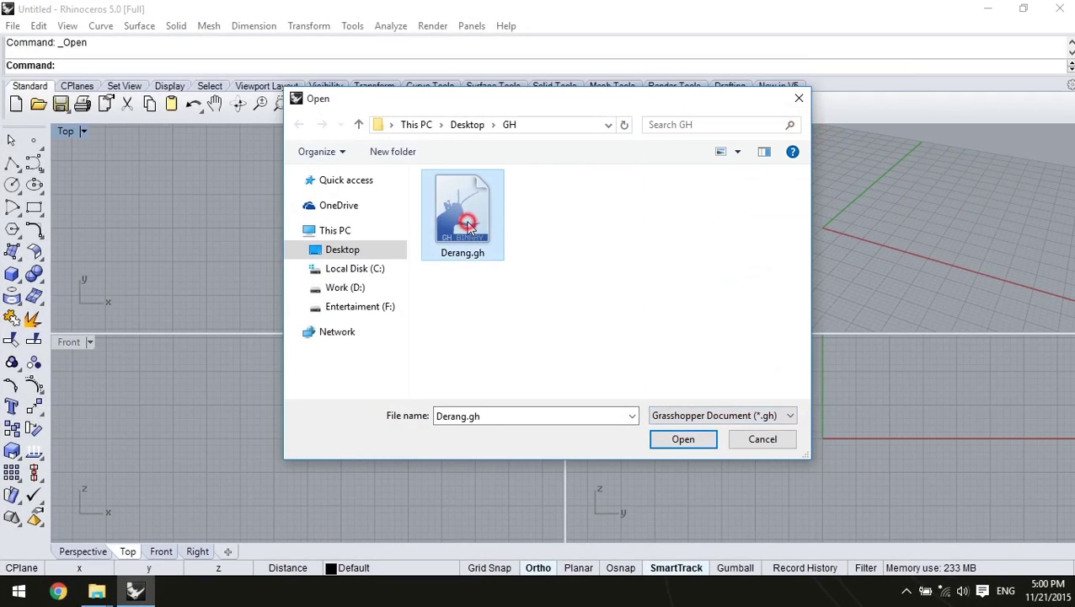
click(677, 439)
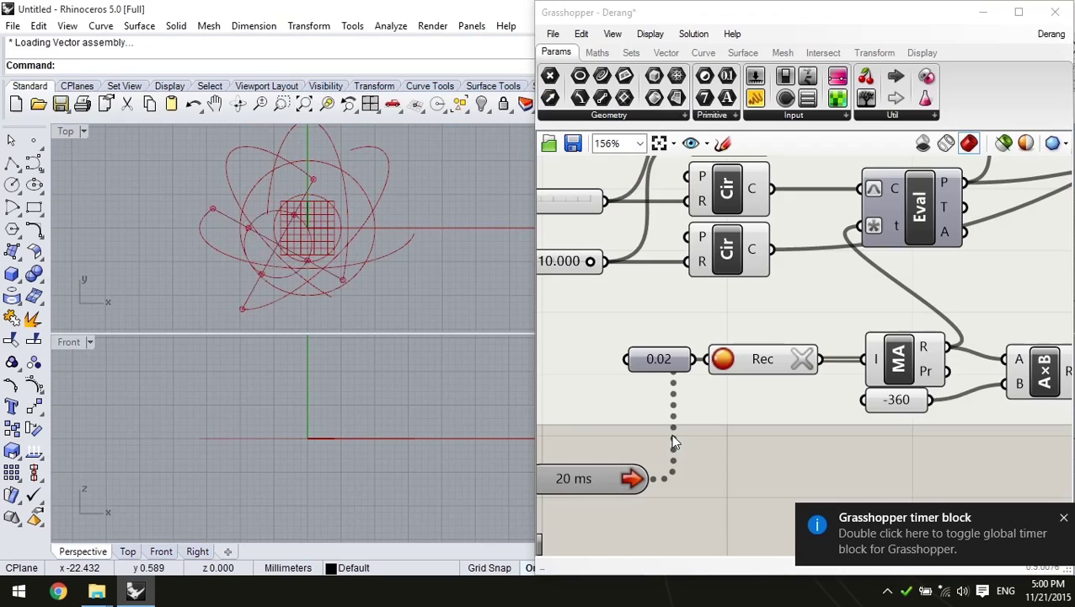
click(1019, 12)
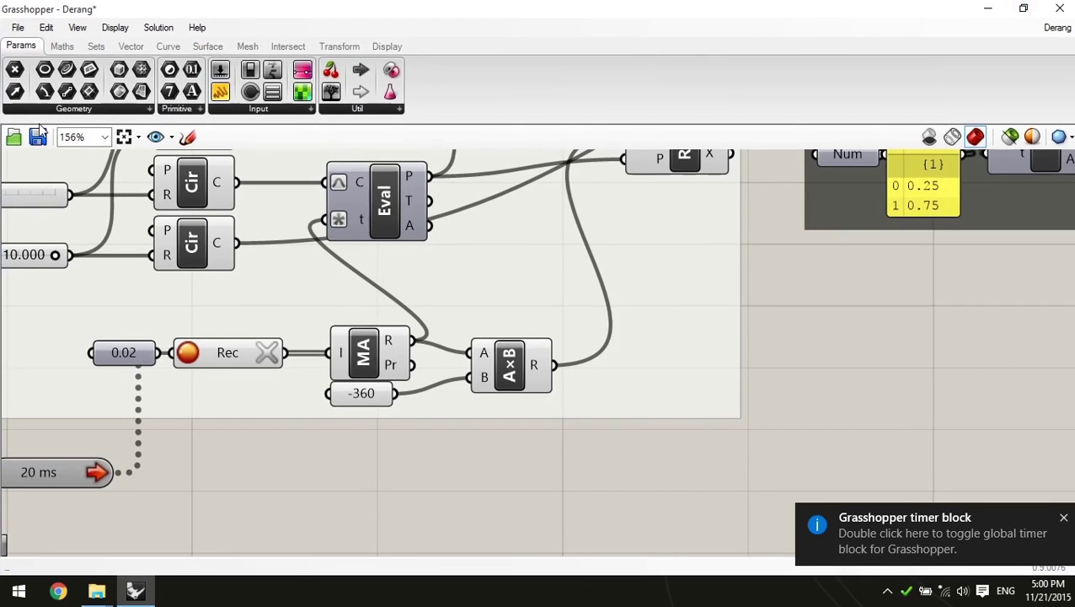
click(124, 137)
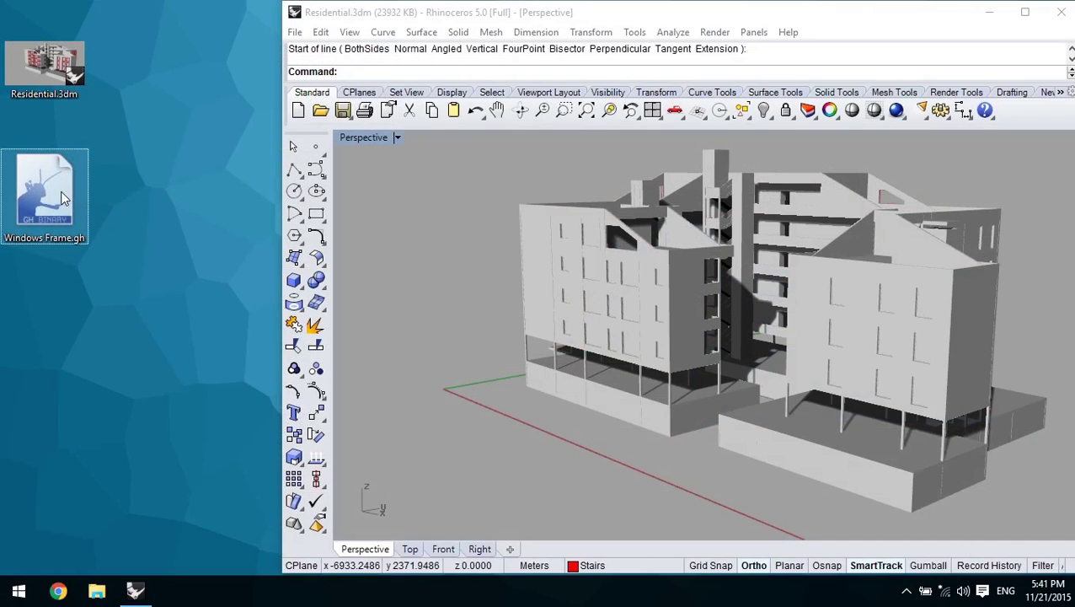
- Drag-import Windows Frame.gh into the Residential model, then select Box.gh, Derang.gh and Star.gh
drag(61, 197, 426, 263)
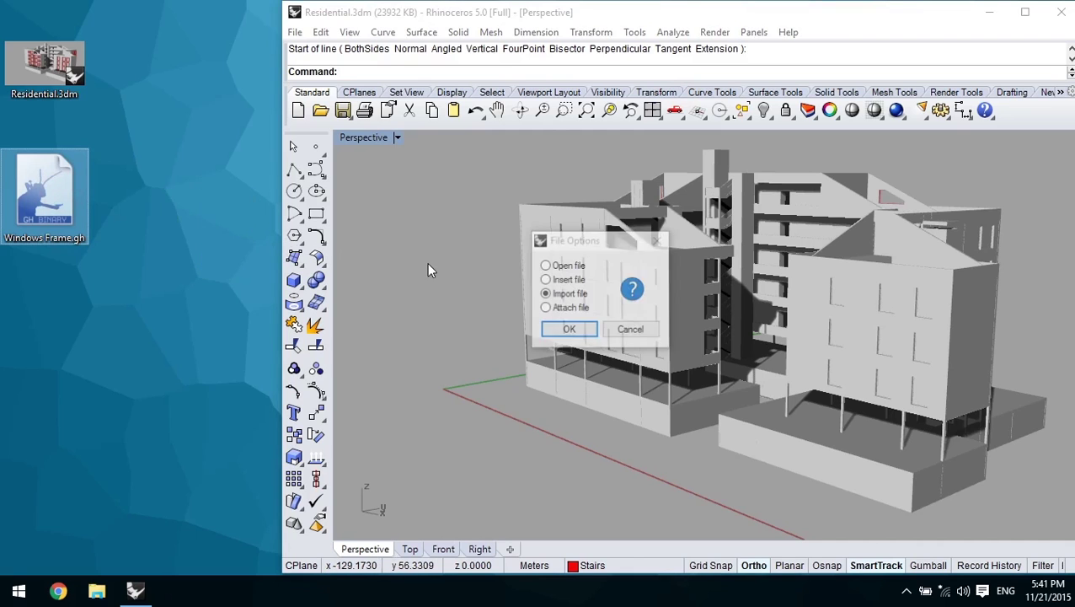
click(570, 330)
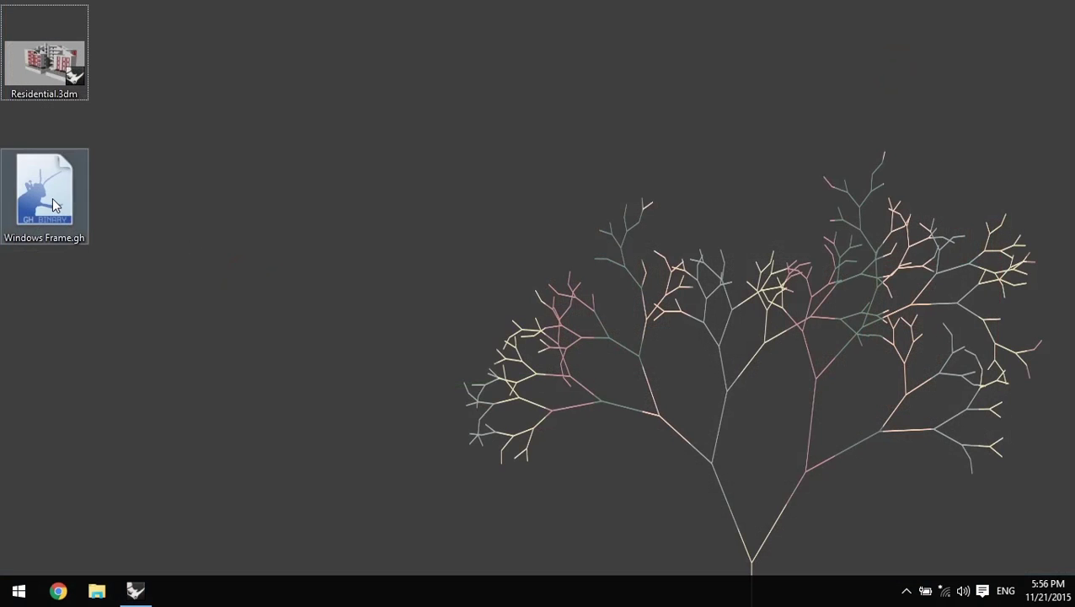
drag(82, 243, 306, 287)
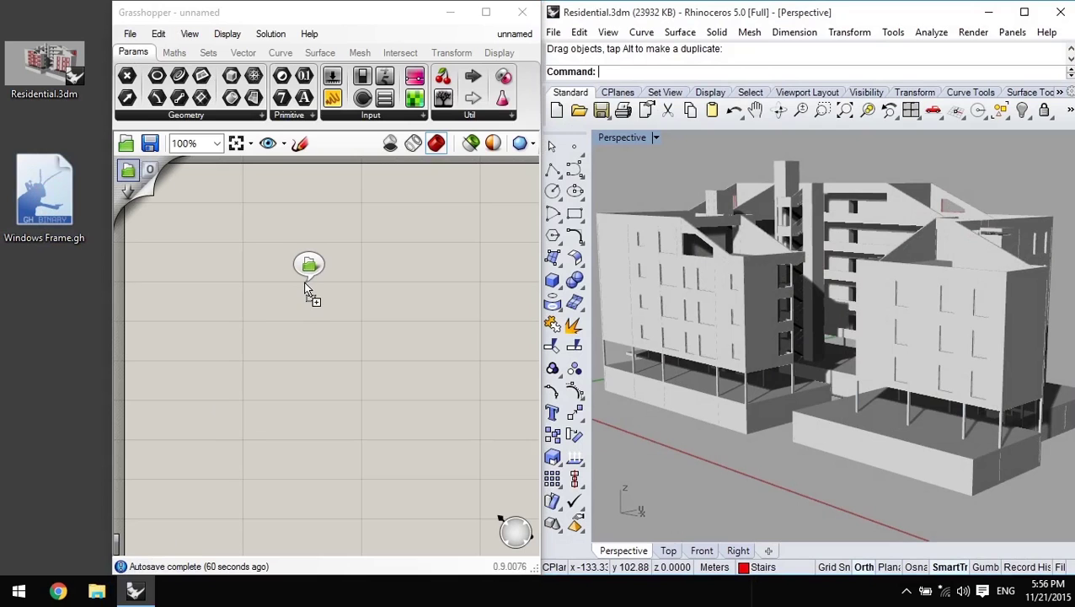
drag(256, 313, 255, 314)
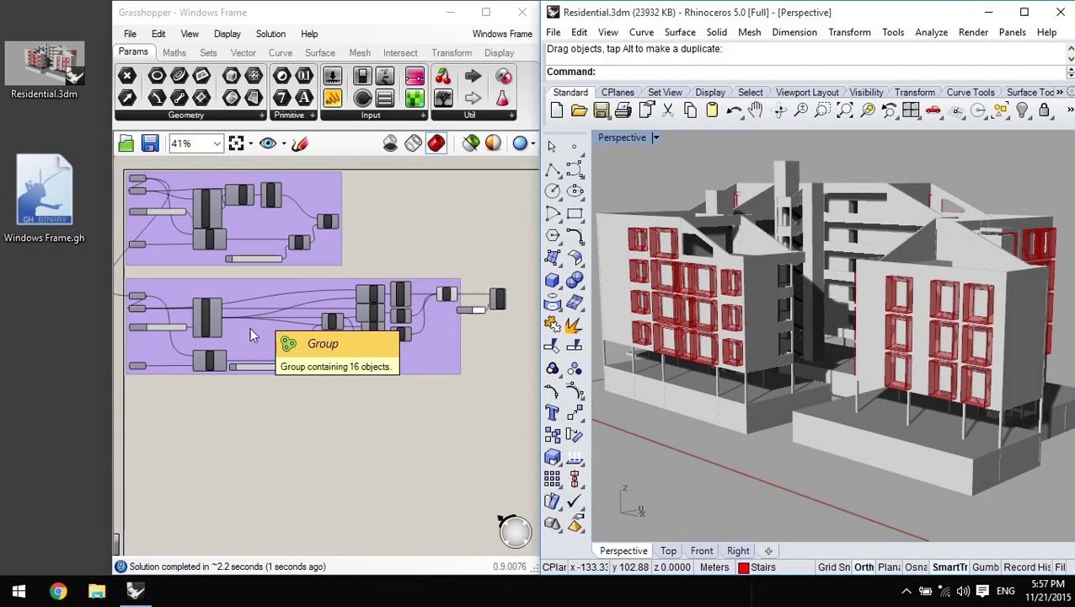
click(314, 420)
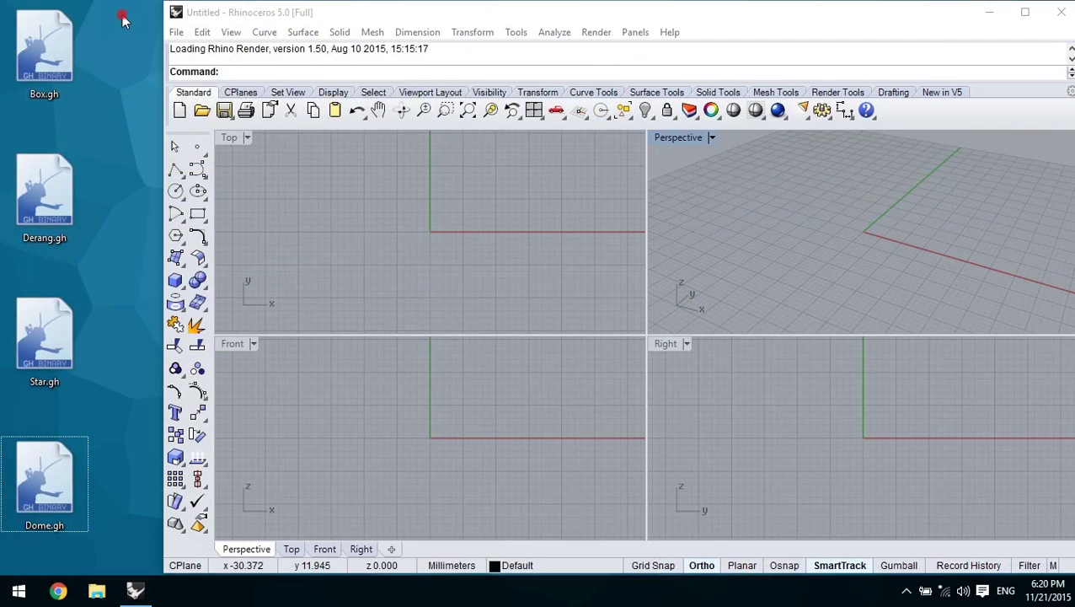
drag(123, 20, 26, 378)
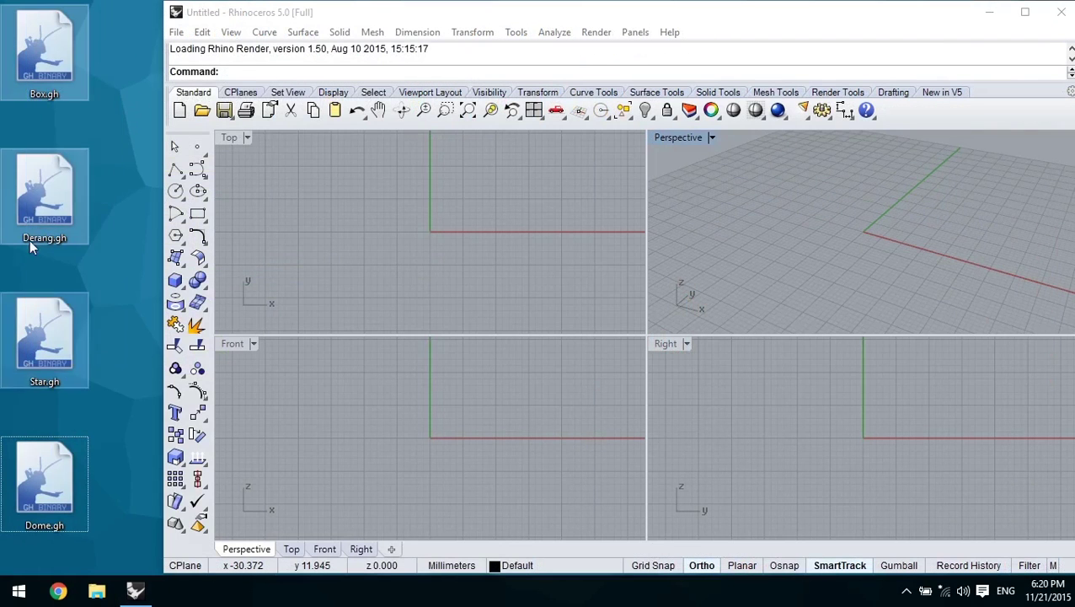
- Drop Box.gh, Derang.gh and Star.gh into the empty Rhino session and import them
drag(29, 240, 316, 238)
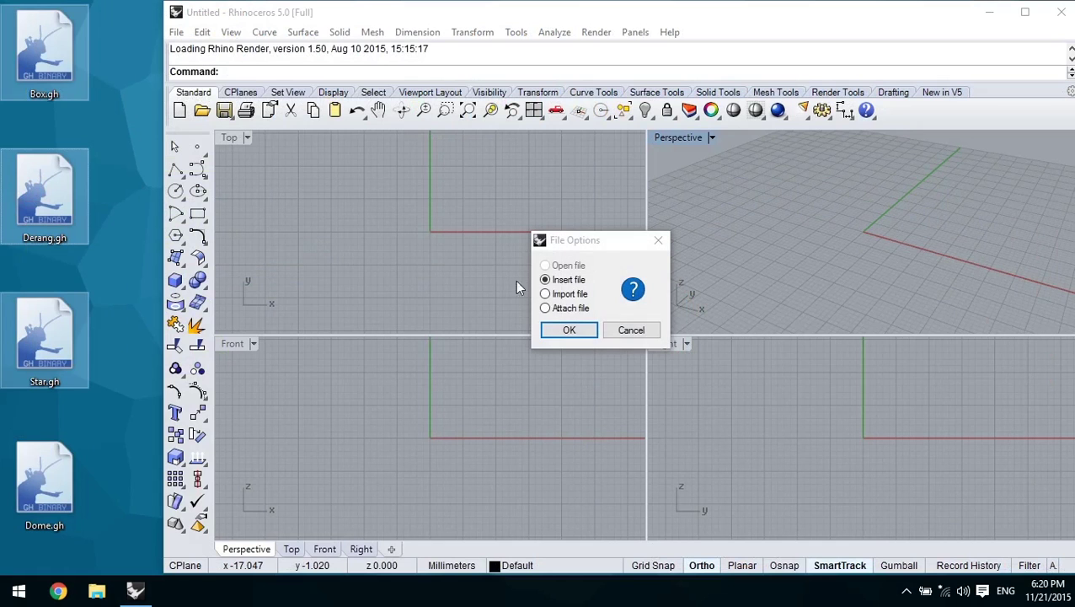
click(546, 294)
click(569, 330)
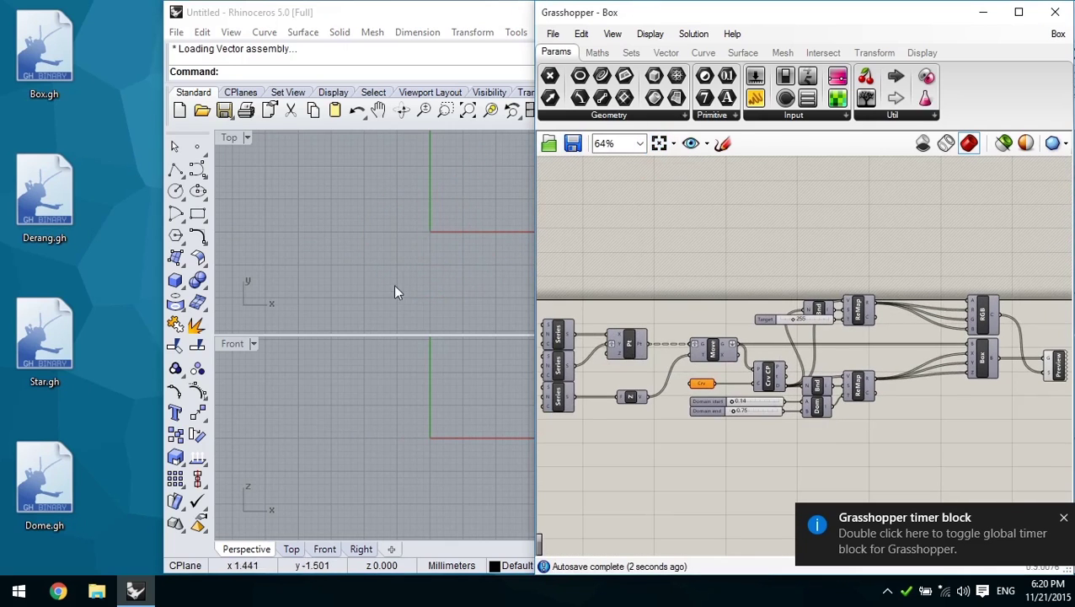
- Import Dome.gh, fit its definition in Grasshopper, and activate Rhino's Top viewport
drag(71, 489, 314, 270)
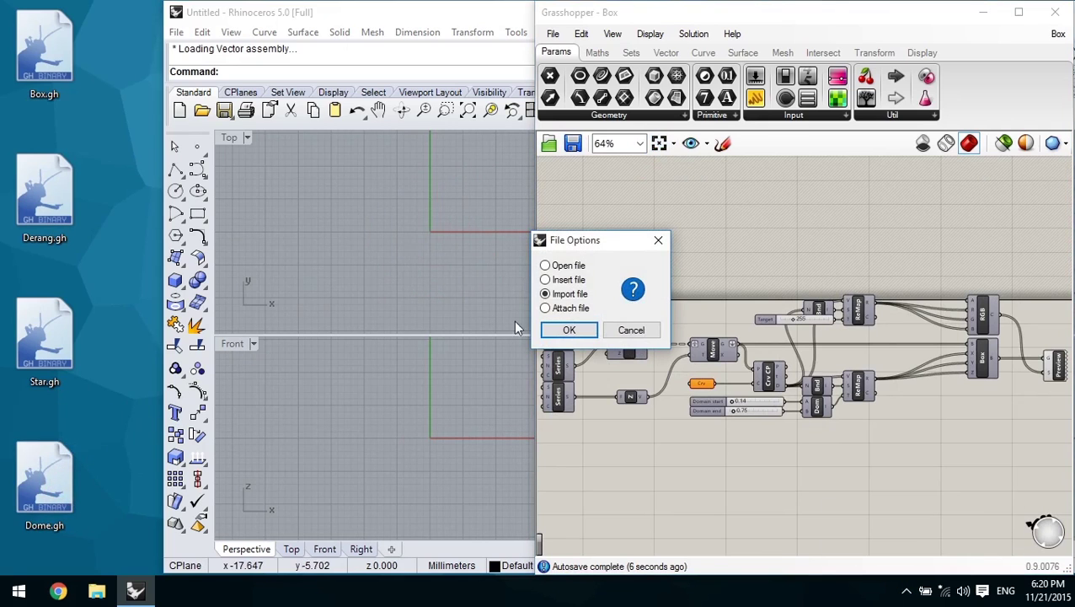
click(566, 330)
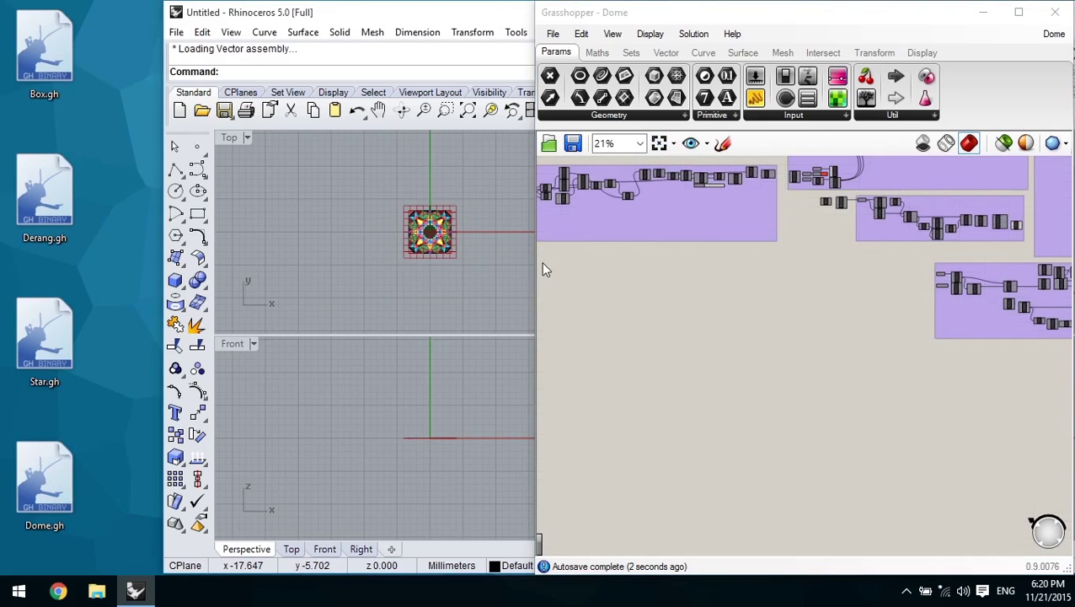
click(659, 143)
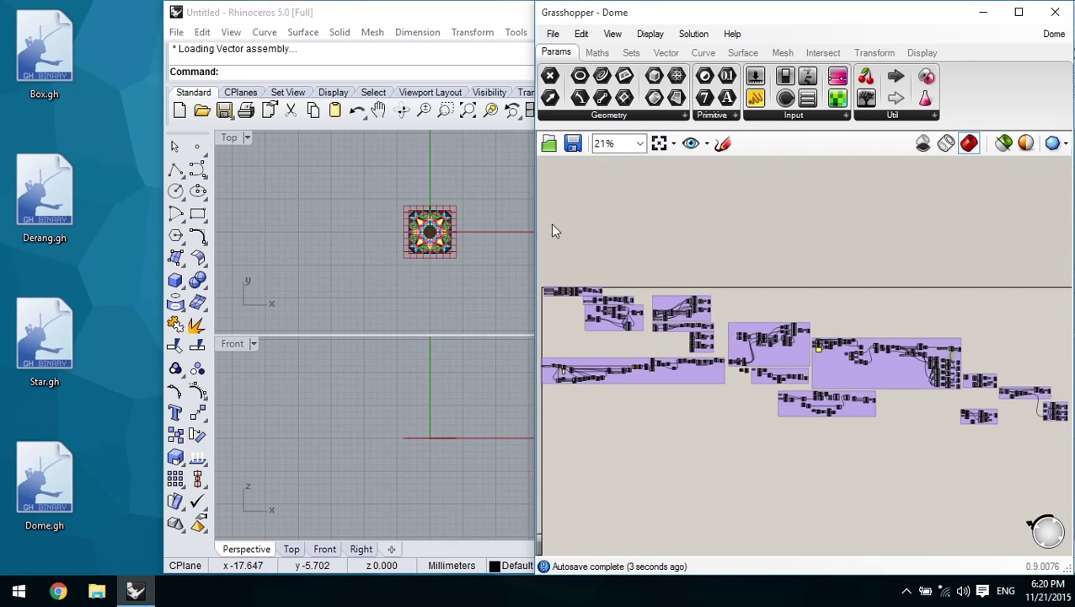
click(474, 244)
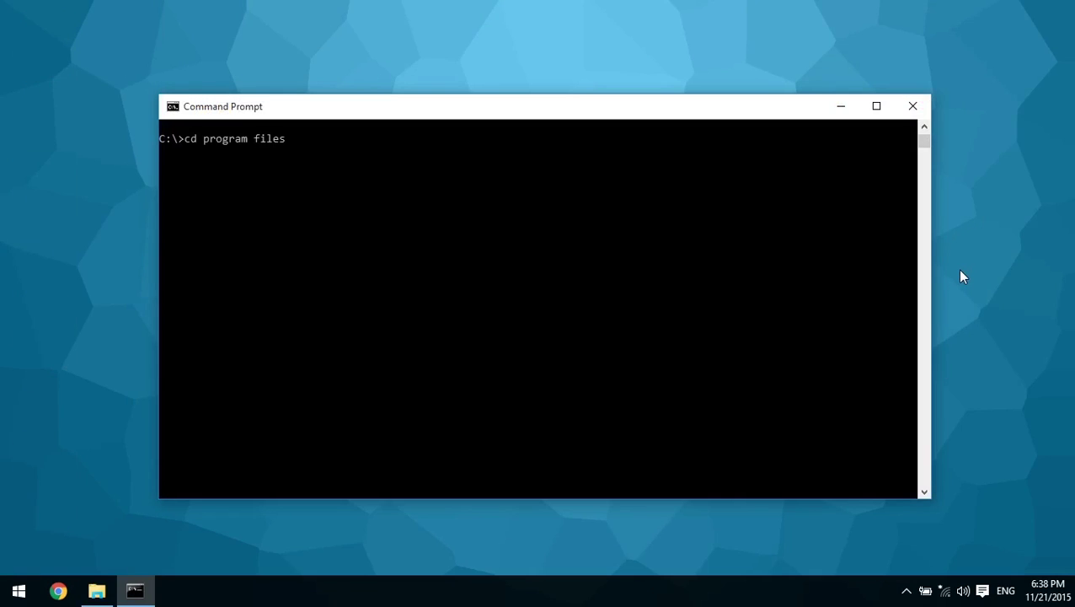
- Change into Program Files\Rhinoceros 5 (64-bit)\System and run rhino.exe d:\box.gh
key(Return)
text(cd rhinoceros 5 (64-b)
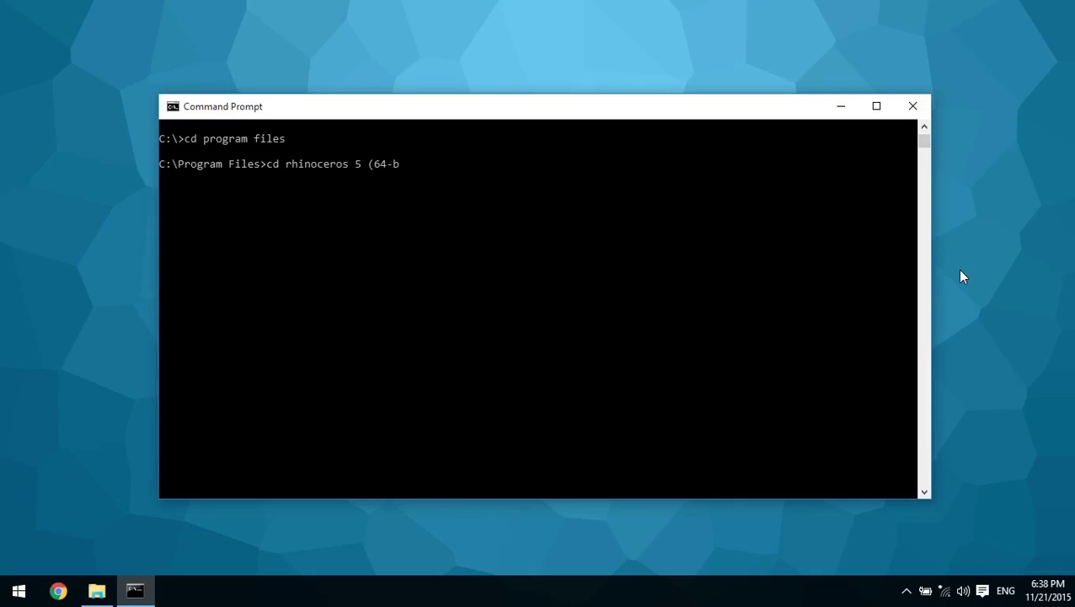
text(it))
key(Return)
text(cd system)
key(Return)
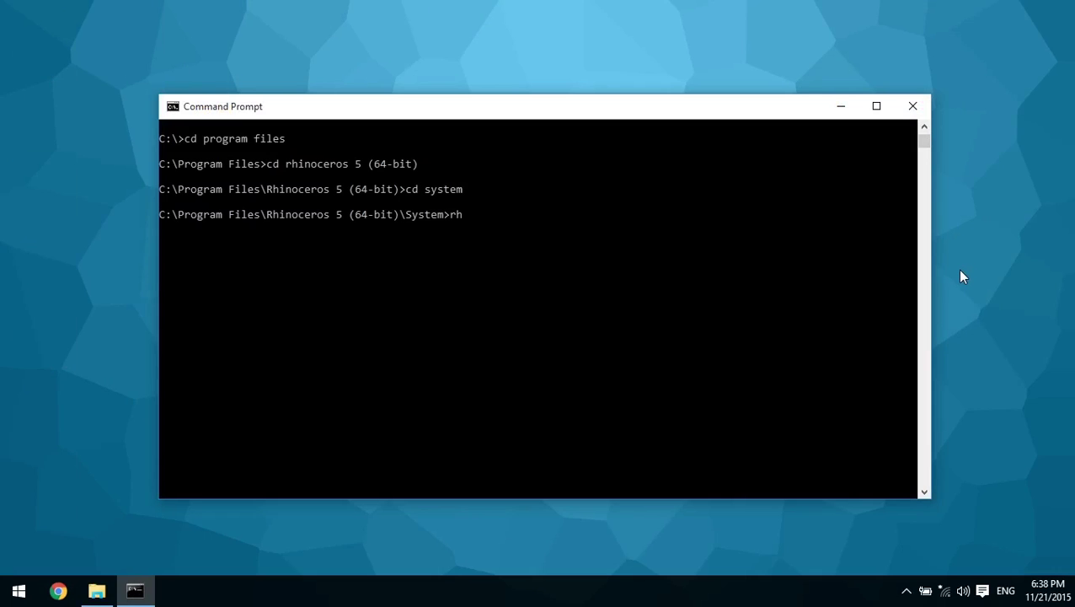
text(rhino.exe d:\box.gh)
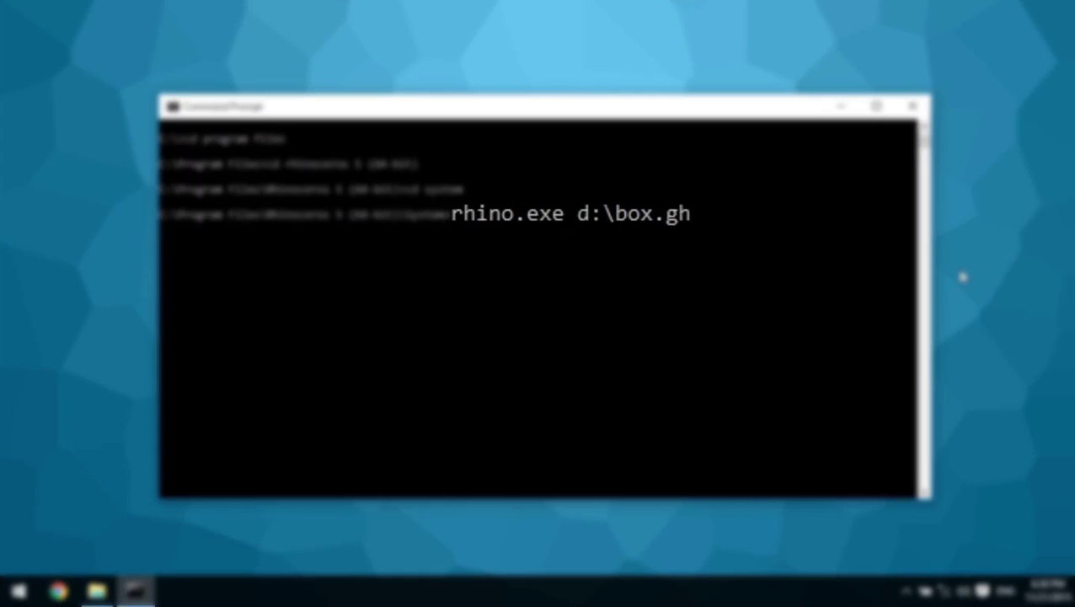
key(Return)
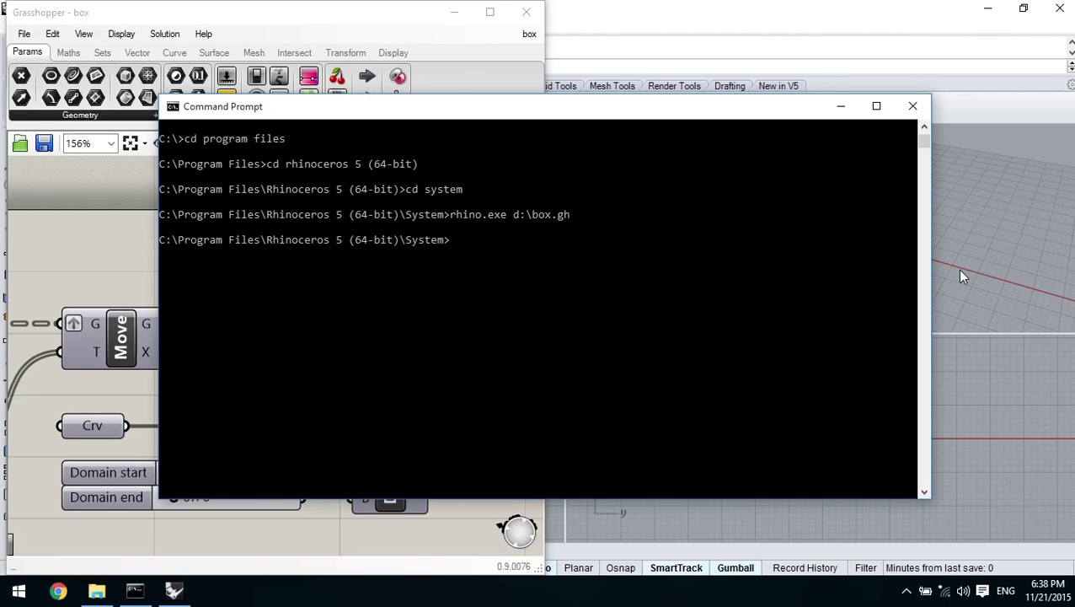
- Minimize Command Prompt, maximize Grasshopper, and zoom extents on the box definition
click(840, 106)
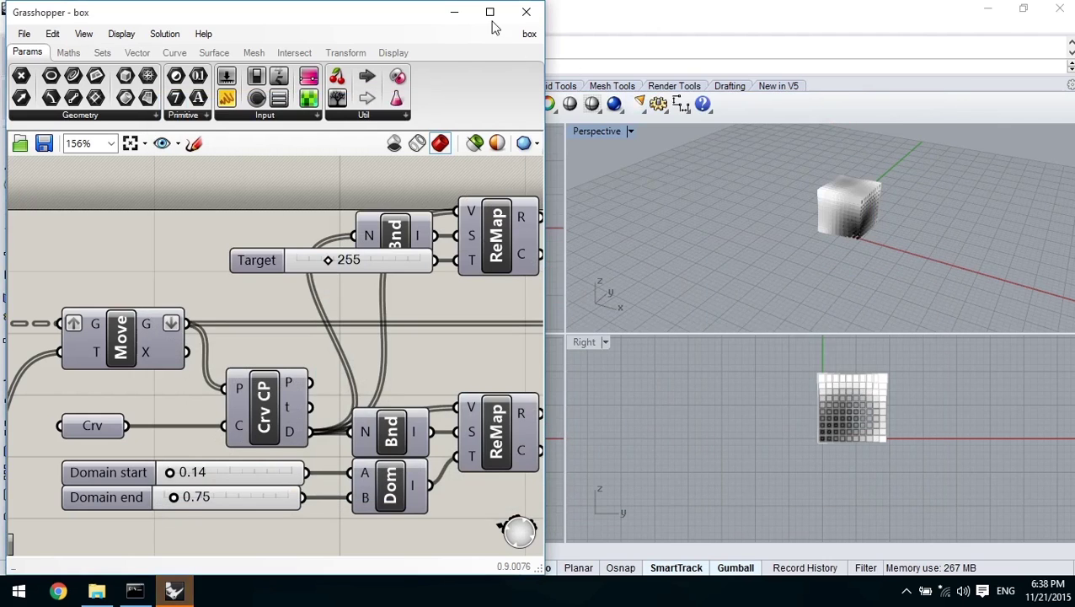
click(490, 12)
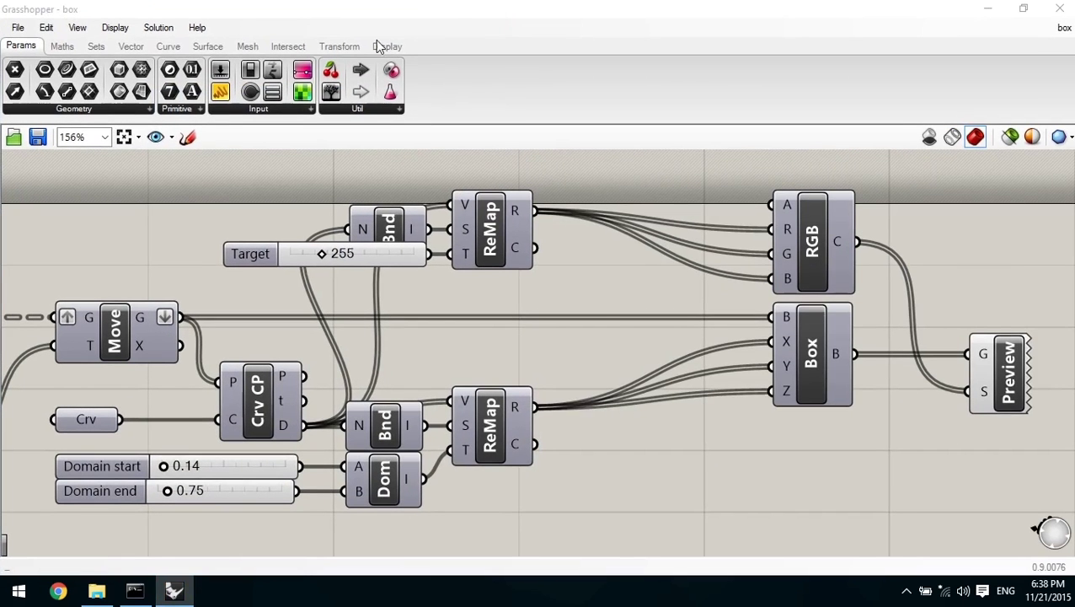
click(127, 143)
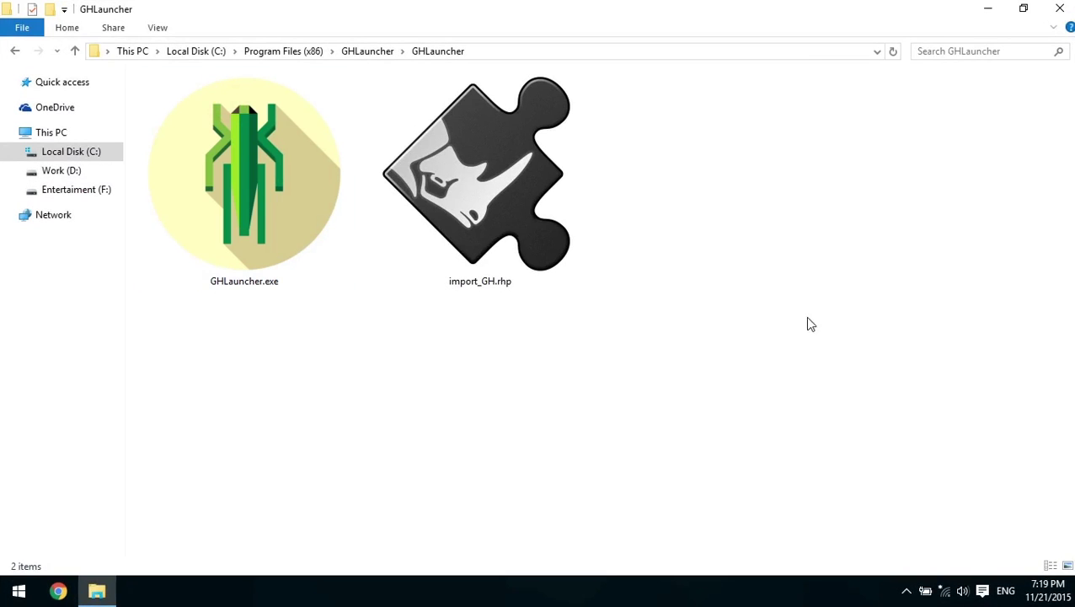
- Minimize the GHLauncher folder window and fit the dropped Dome.gh definition in Grasshopper's view
click(982, 9)
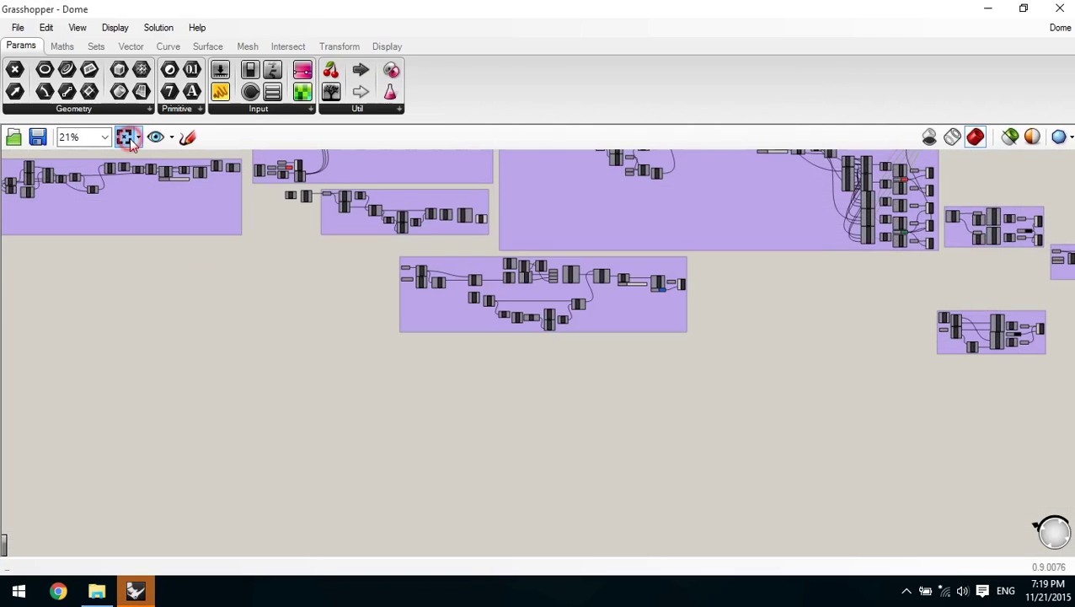
click(128, 139)
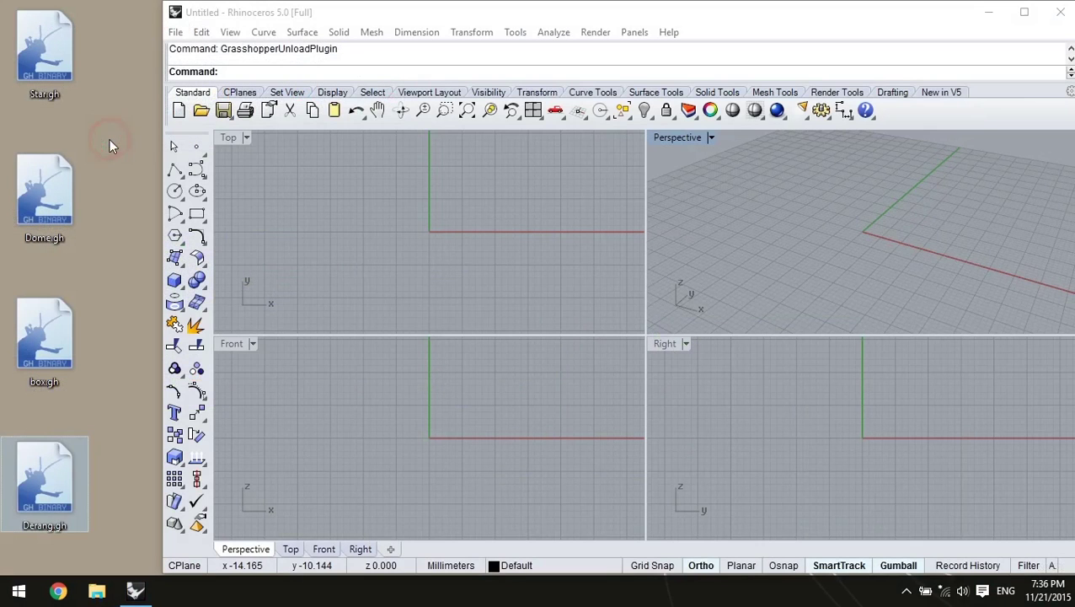
click(109, 138)
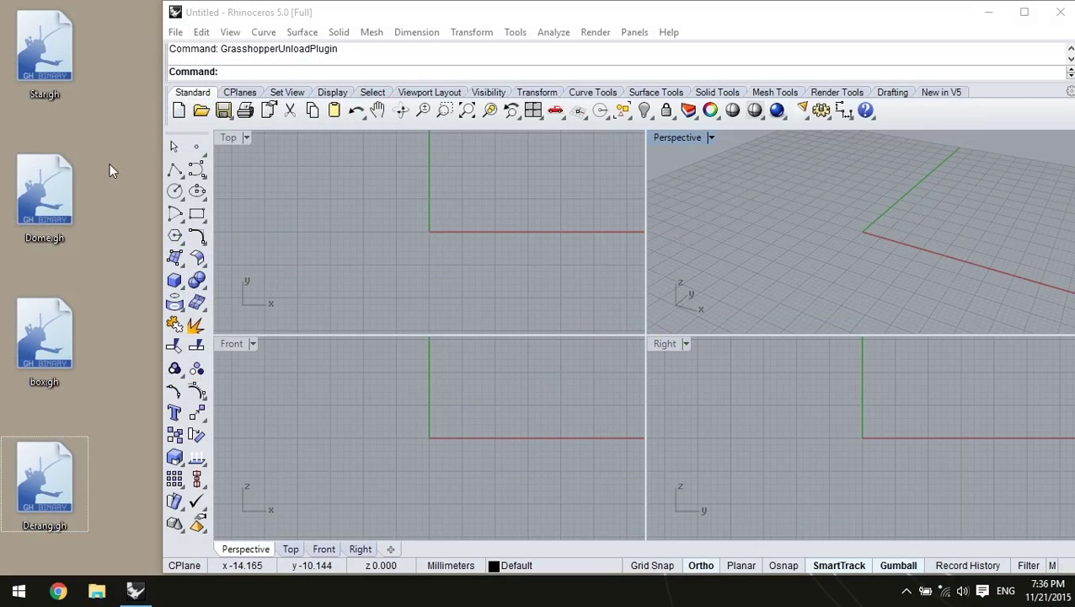
- Double-click Derang.gh, box.gh and Dome.gh on the desktop, then list open documents with Ctrl+Tab
double_click(59, 456)
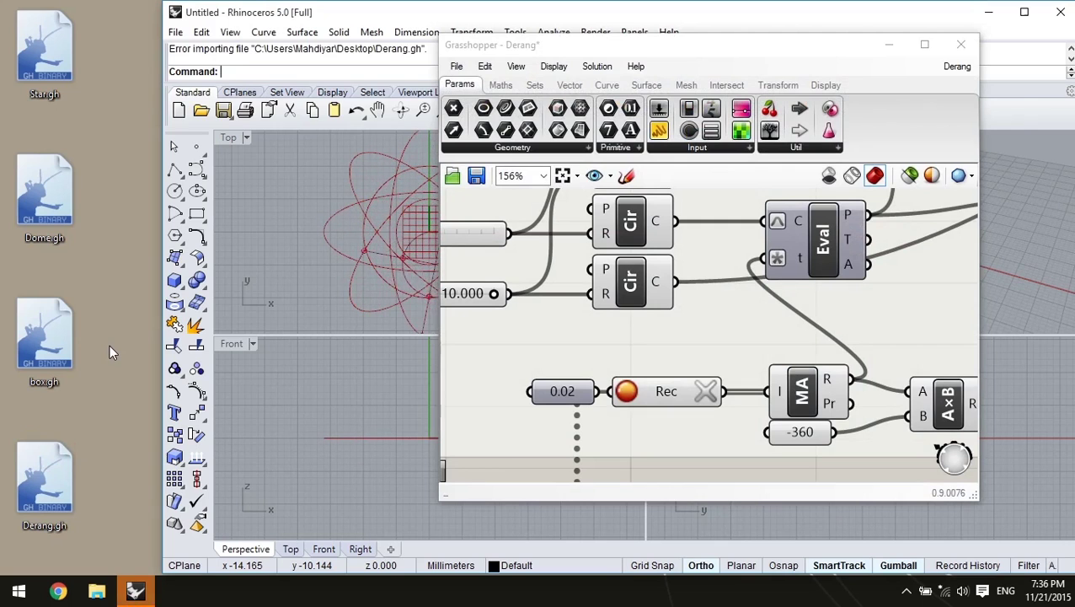
double_click(53, 353)
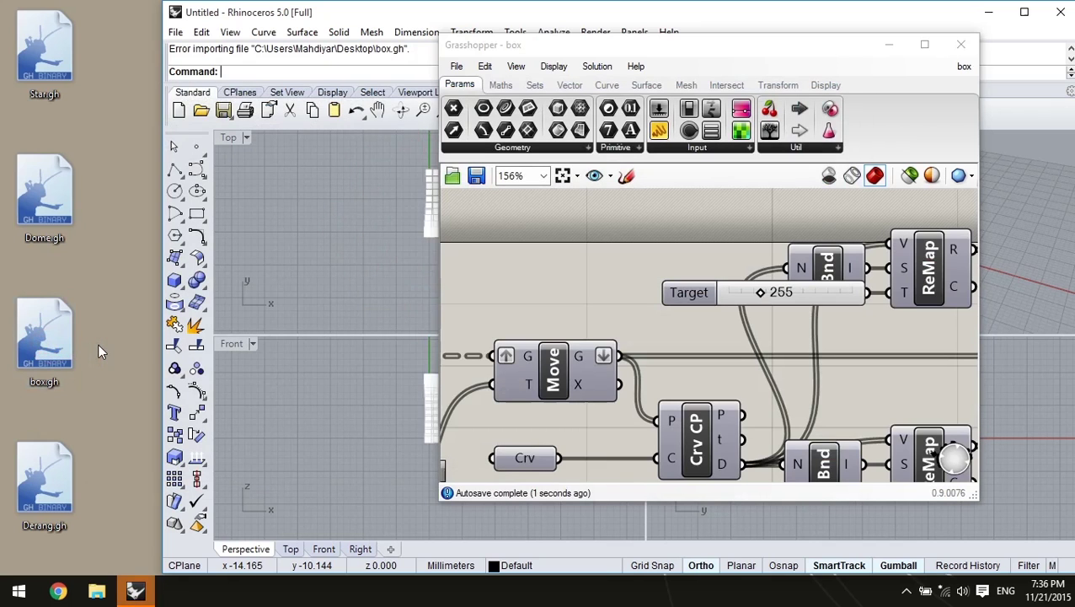
double_click(63, 214)
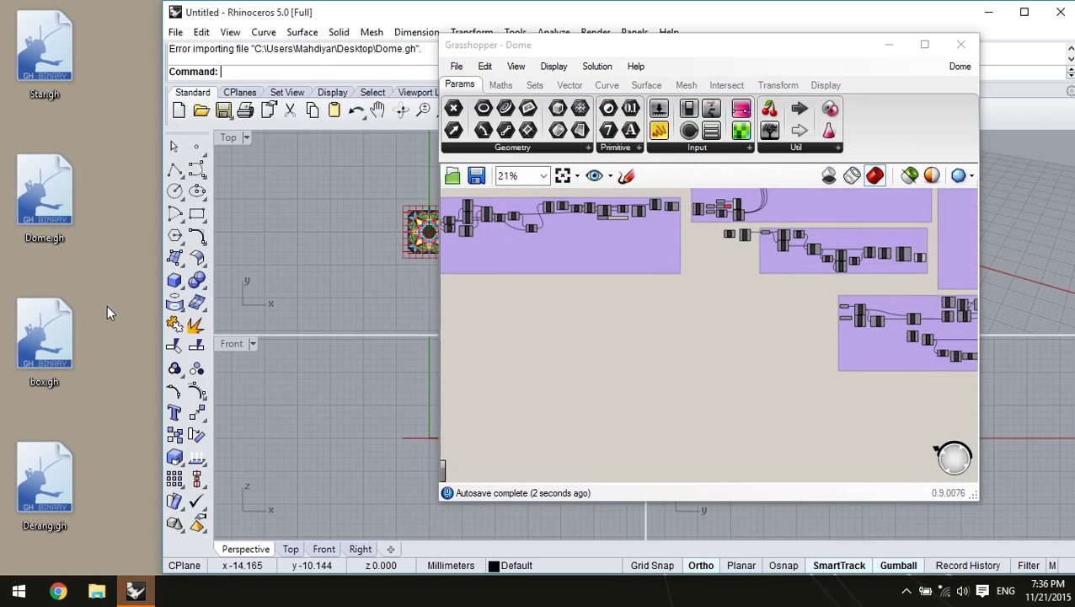
click(679, 325)
key(ctrl+Tab)
key(ctrl+Tab)
key(ctrl+Tab)
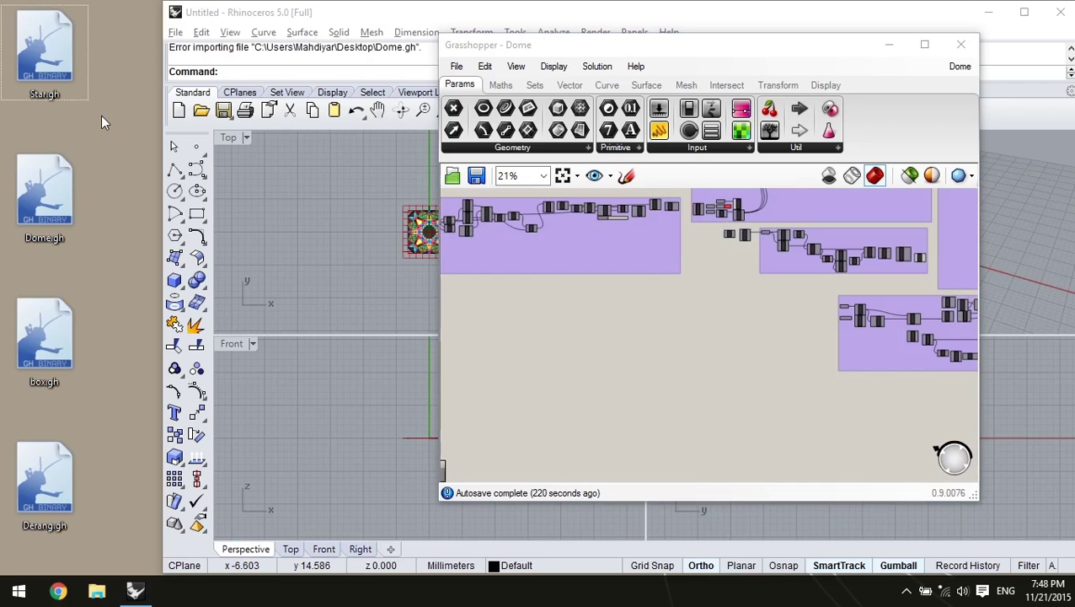
- Open Star.gh from its desktop context menu in a new Rhino instance
right_click(53, 56)
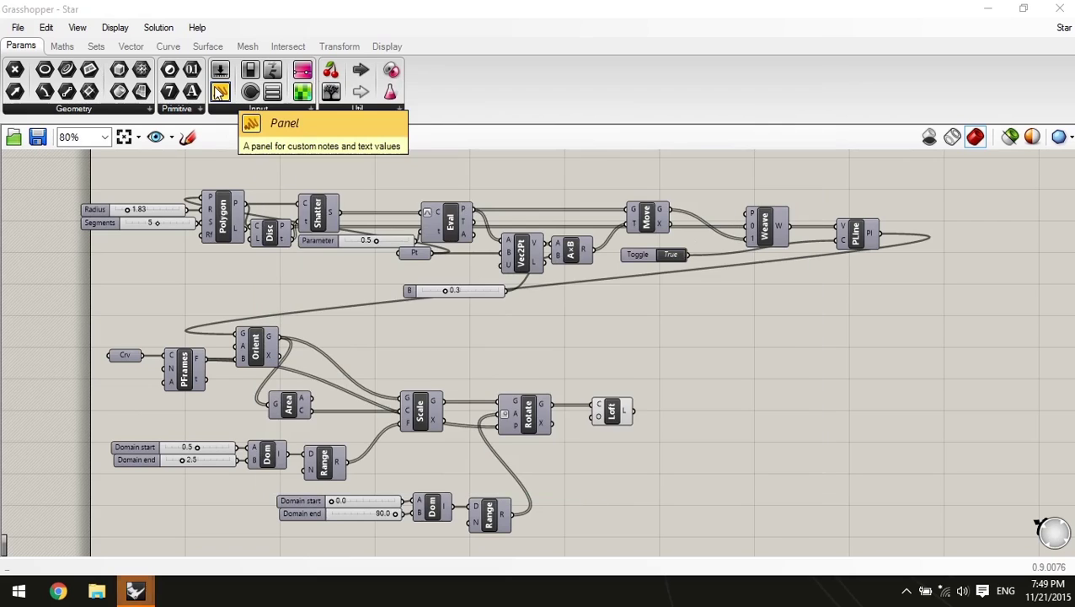
key(alt+Tab)
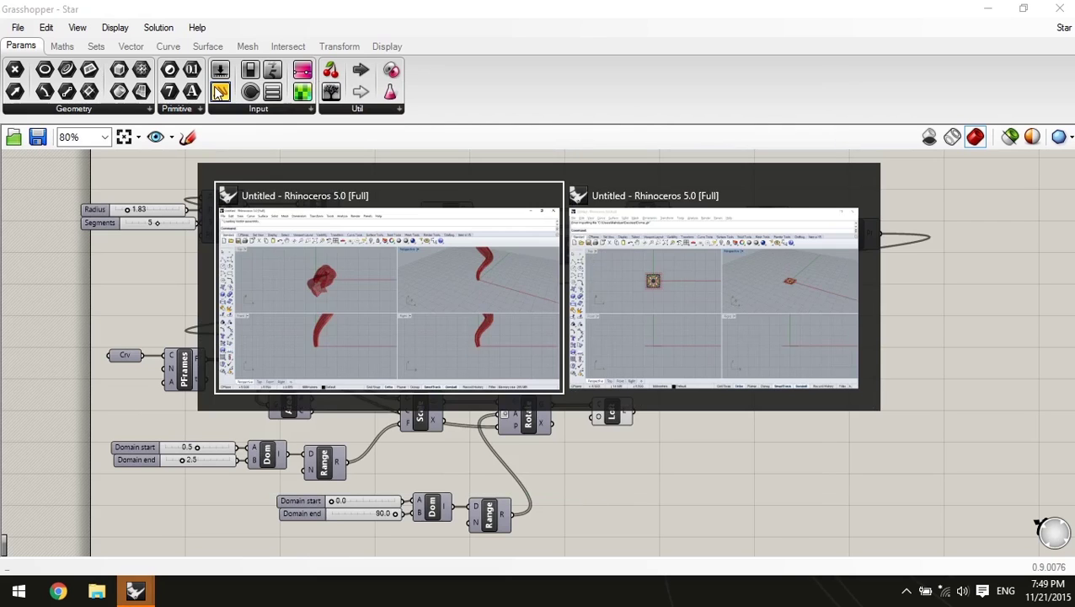
key(alt+Tab)
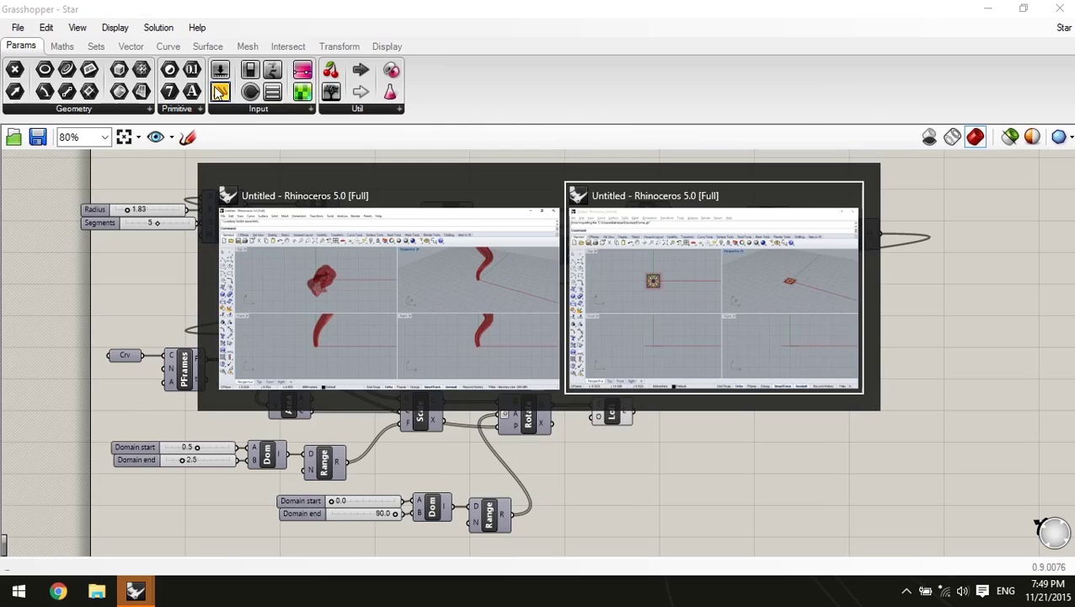
key(alt+Tab)
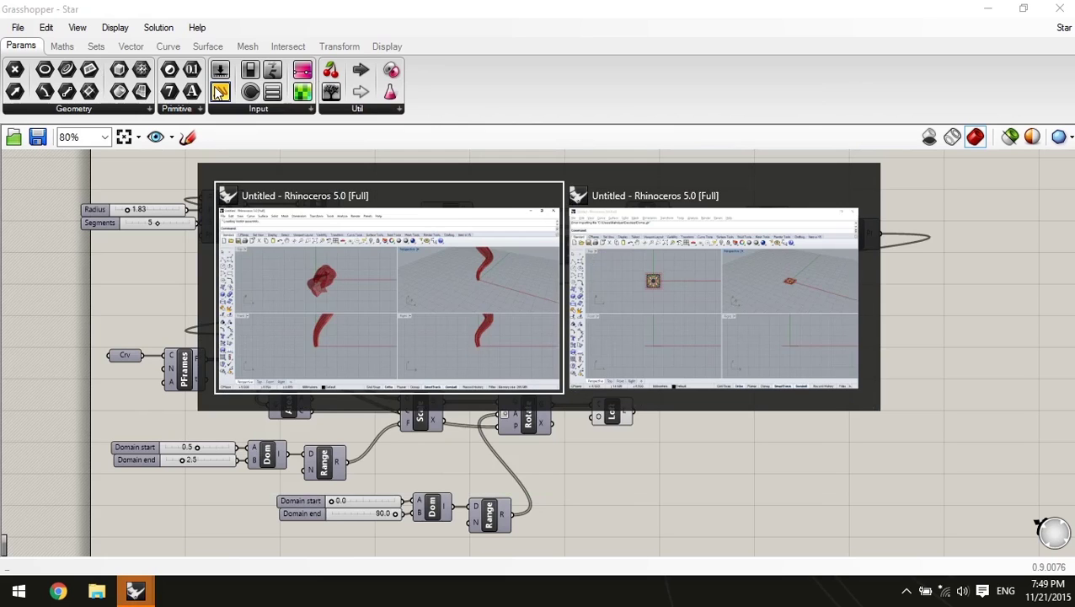